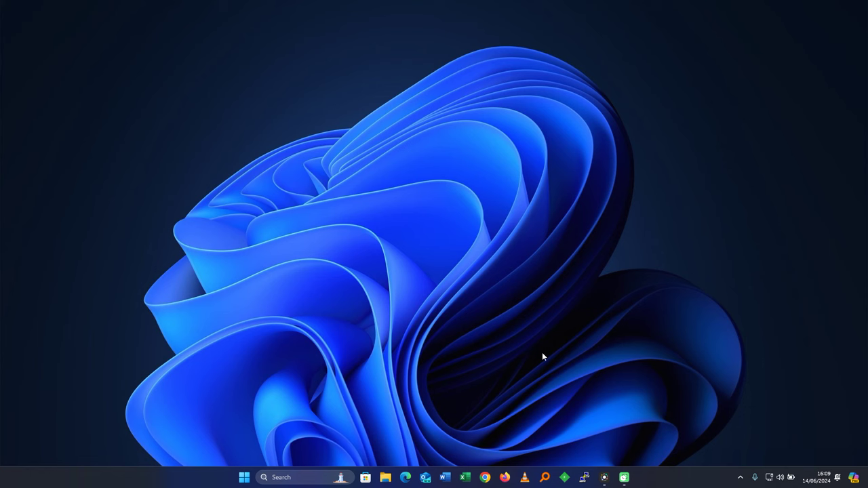
# Check the account and licence pages in Word and Excel, then close both apps.
pyautogui.click(445, 478)
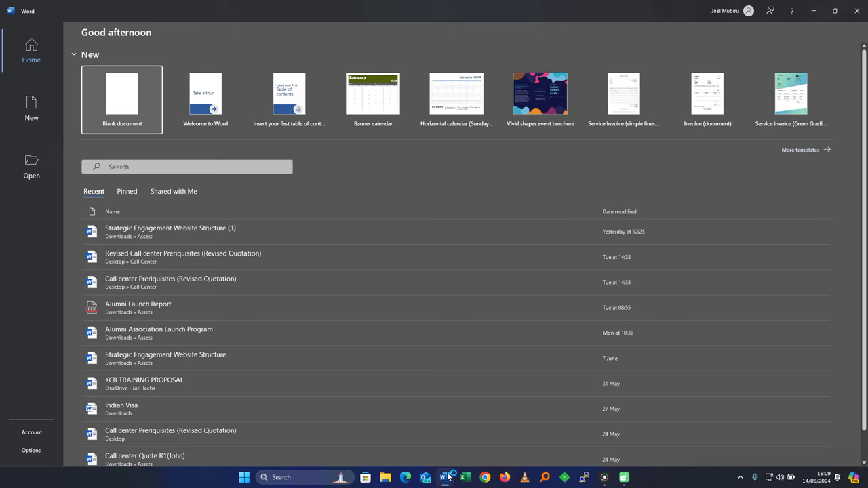
pyautogui.click(34, 436)
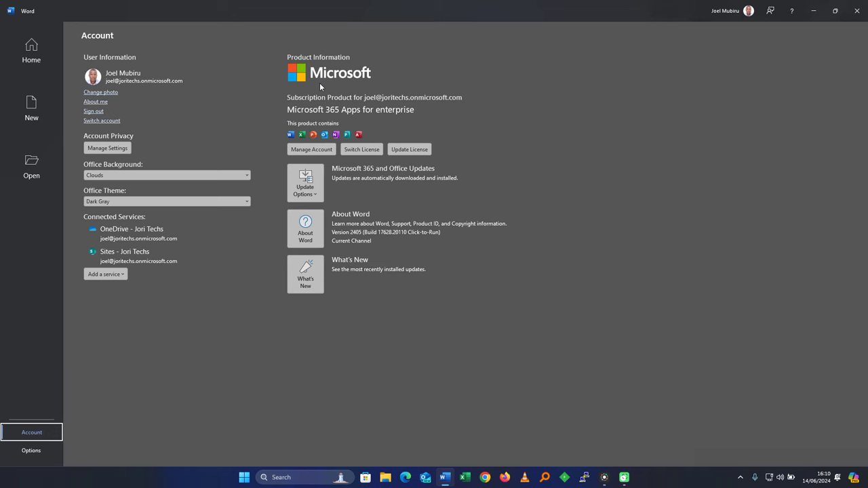
pyautogui.click(857, 10)
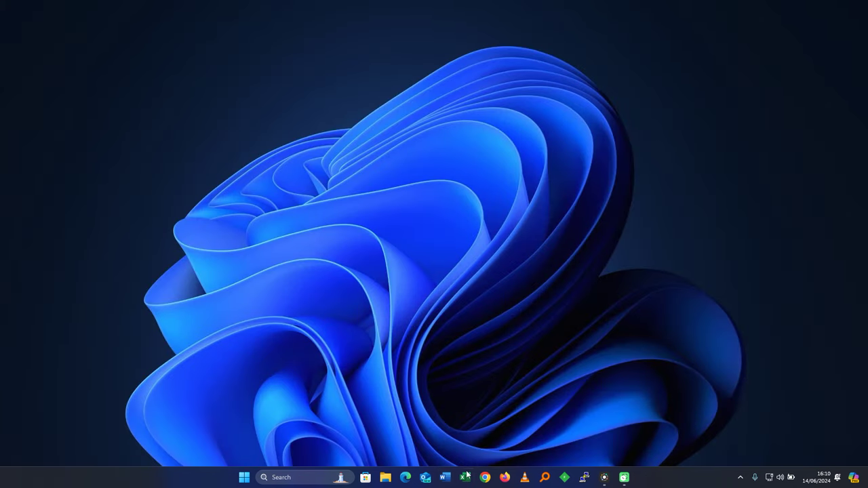
pyautogui.click(465, 477)
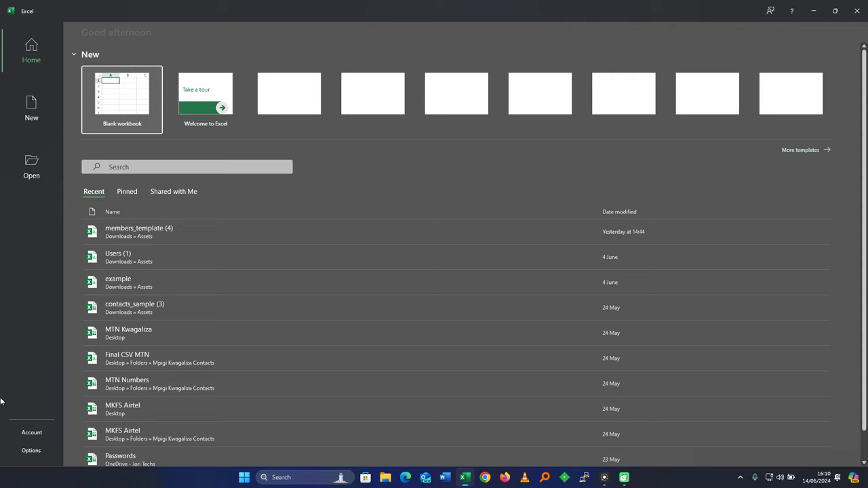
pyautogui.click(31, 432)
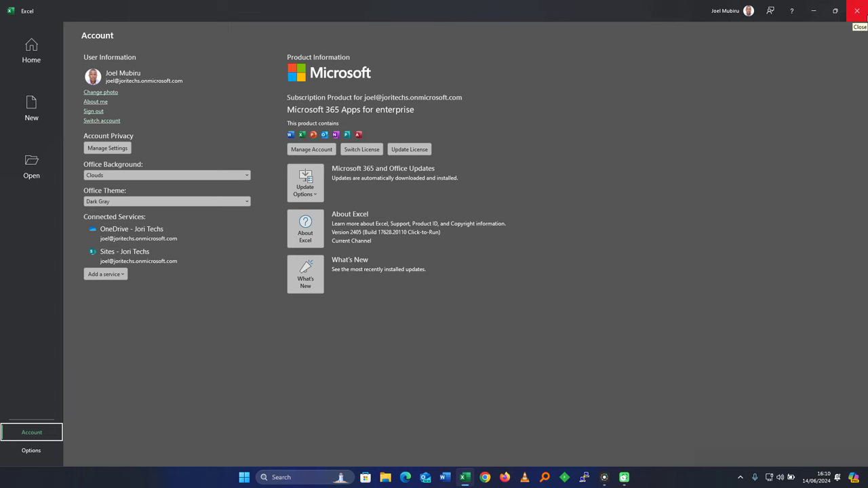
pyautogui.click(866, 12)
# Refresh the desktop, then search 'microsoft 365 developer program' and open the Dev Center result.
pyautogui.rightClick(326, 138)
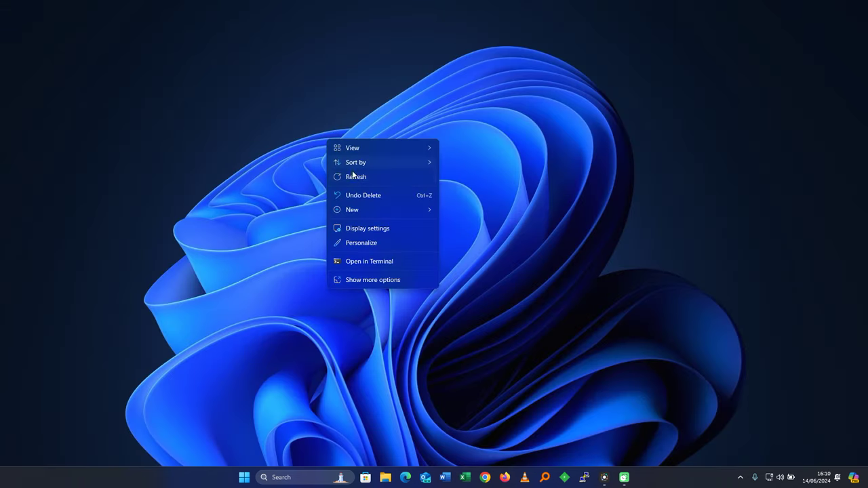
pyautogui.click(353, 177)
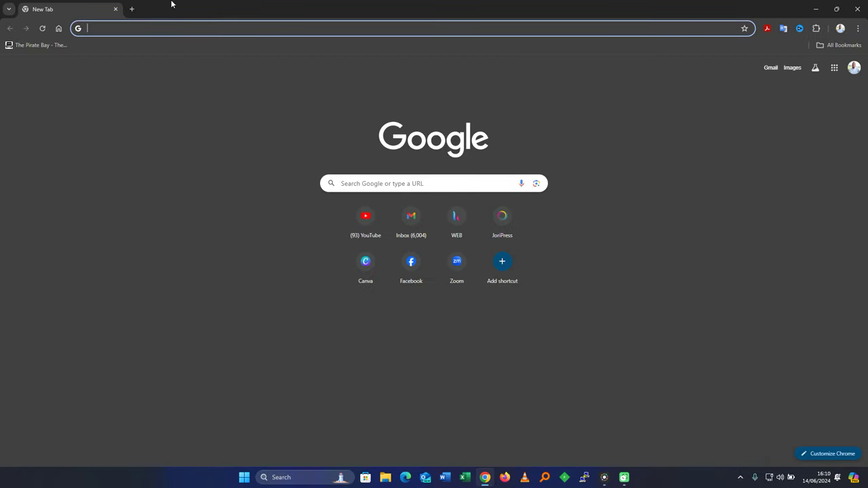
pyautogui.write('microsoft 365 developer program')
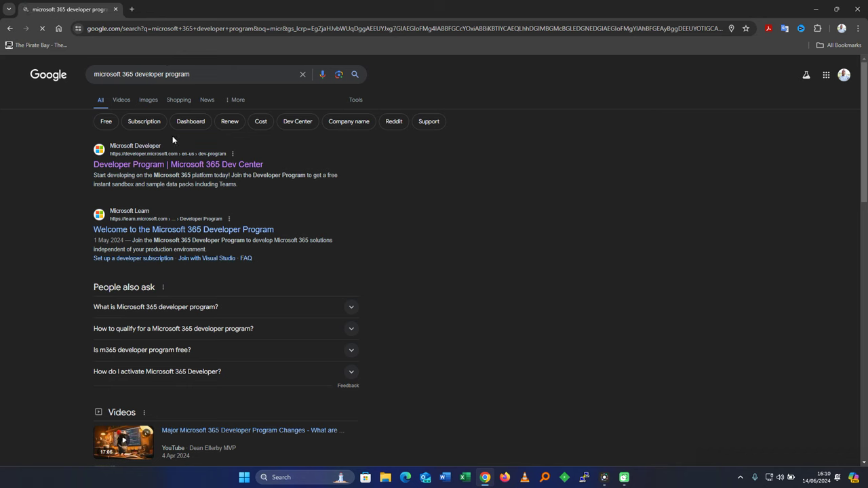
pyautogui.click(156, 167)
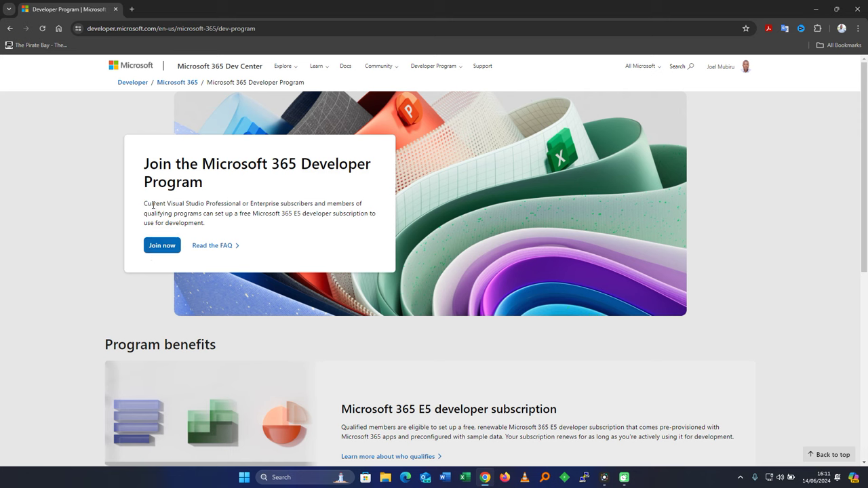
# Open the Join now link in an incognito window and reach the Microsoft sign-in email prompt.
pyautogui.rightClick(156, 244)
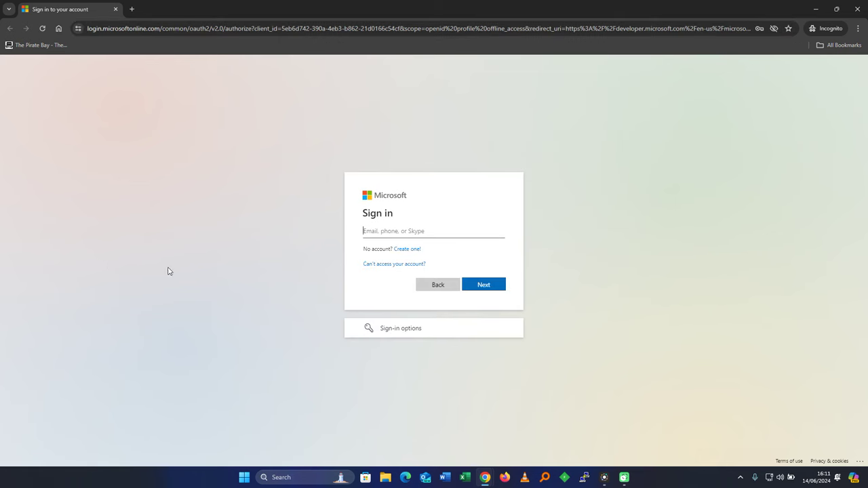
pyautogui.click(396, 235)
# Start a new Microsoft account, try a new outlook.com address, then revert to an existing email.
pyautogui.click(409, 250)
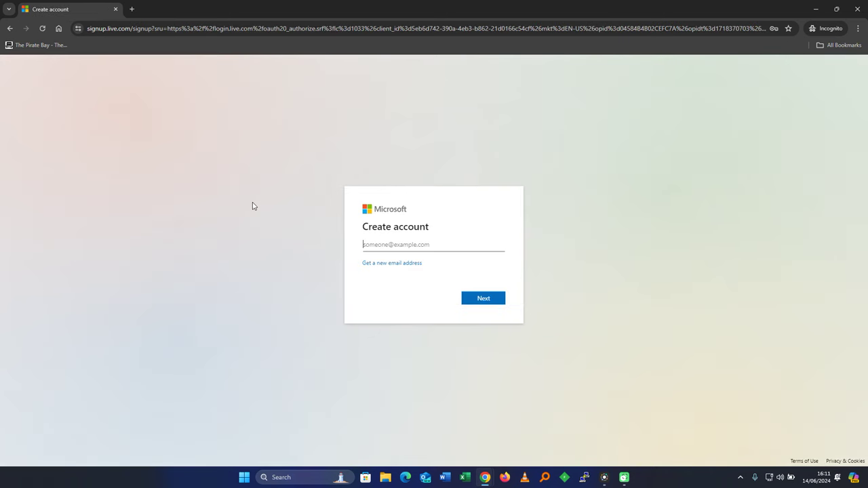
pyautogui.click(411, 246)
pyautogui.click(257, 236)
pyautogui.click(364, 267)
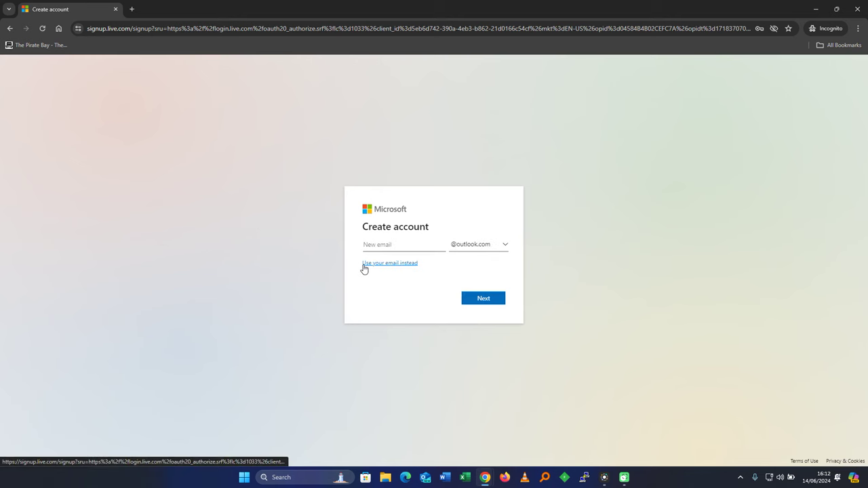
pyautogui.click(502, 247)
pyautogui.click(505, 247)
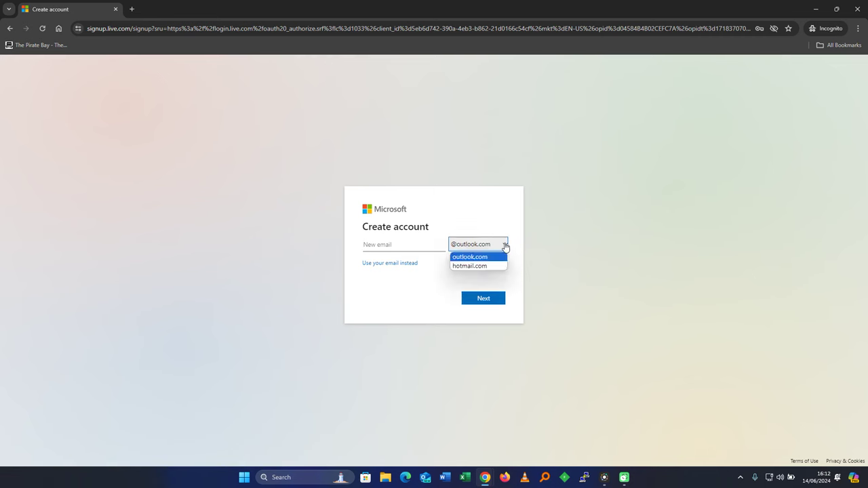
pyautogui.click(331, 276)
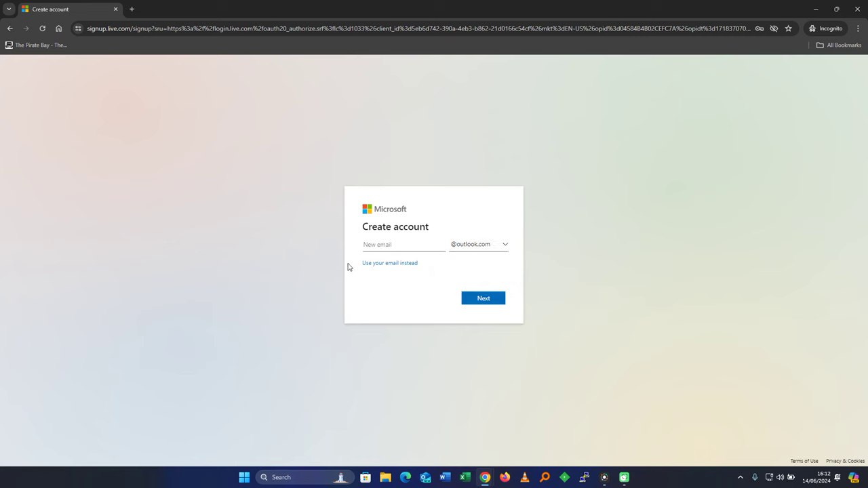
pyautogui.click(396, 268)
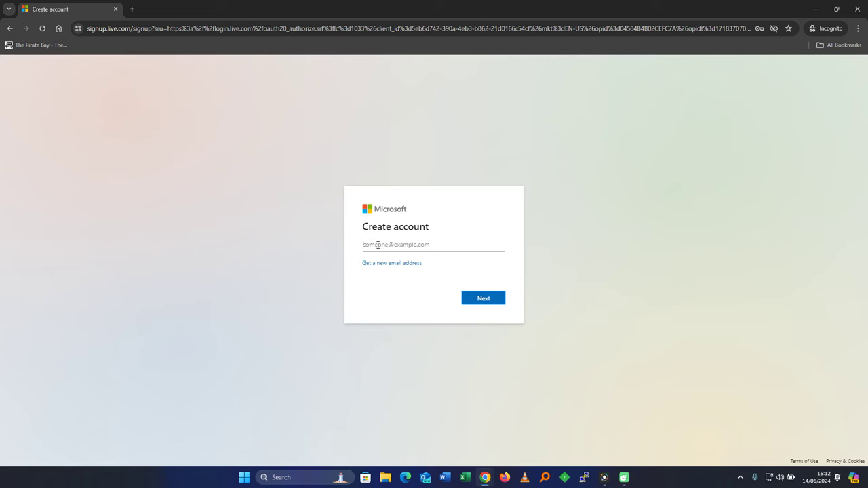
# Close the incognito window, view the signed-in account via the profile avatar, and add a blank tab.
pyautogui.click(115, 10)
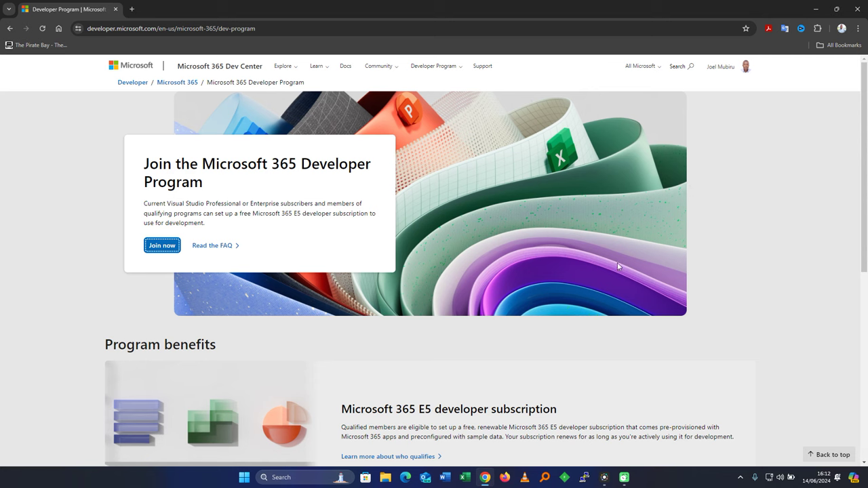
pyautogui.click(746, 66)
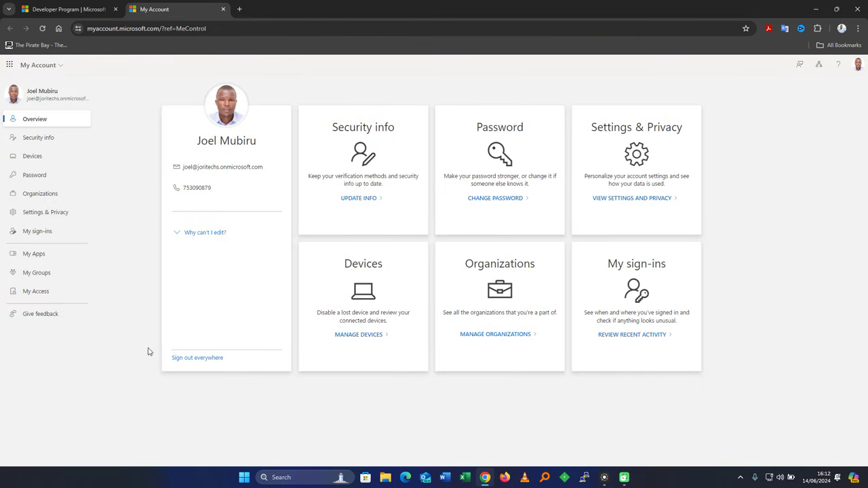
pyautogui.click(239, 9)
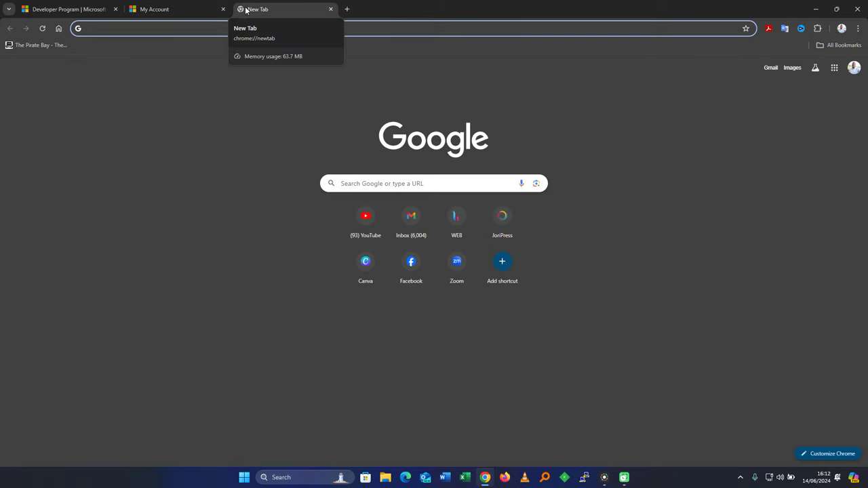
# Load office.com in the new tab and begin signing in to Microsoft 365.
pyautogui.write('offic')
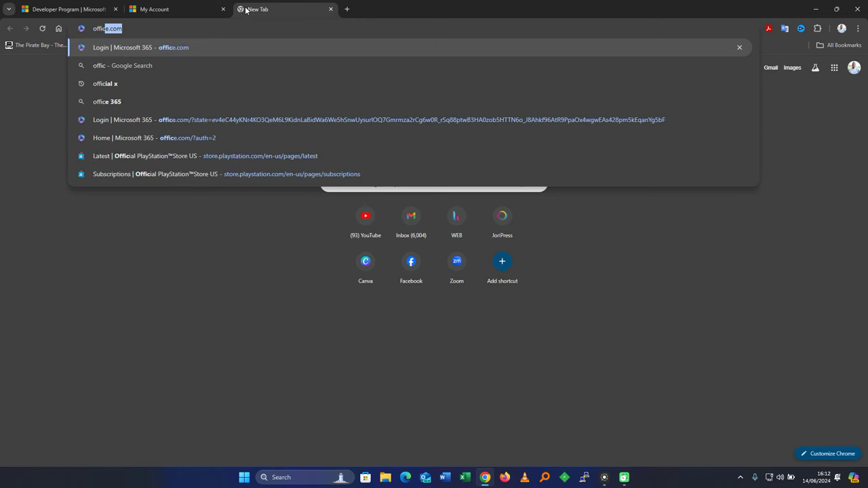
pyautogui.write('e.co')
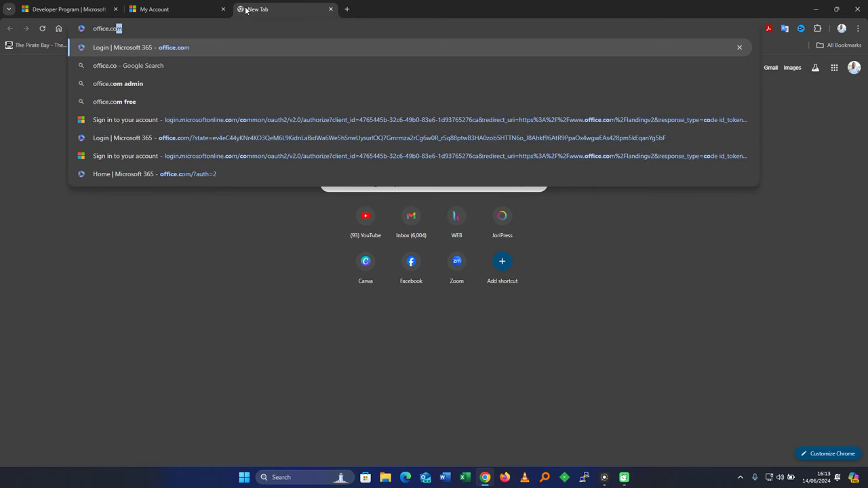
pyautogui.write('m')
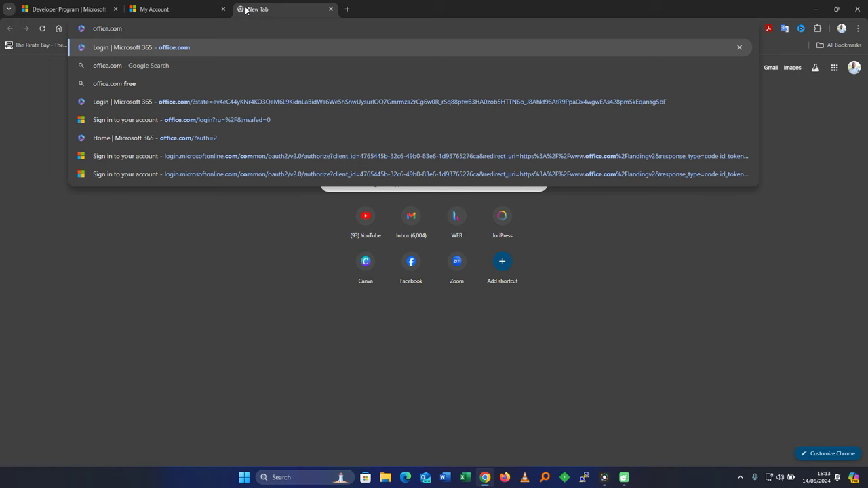
pyautogui.press('Return')
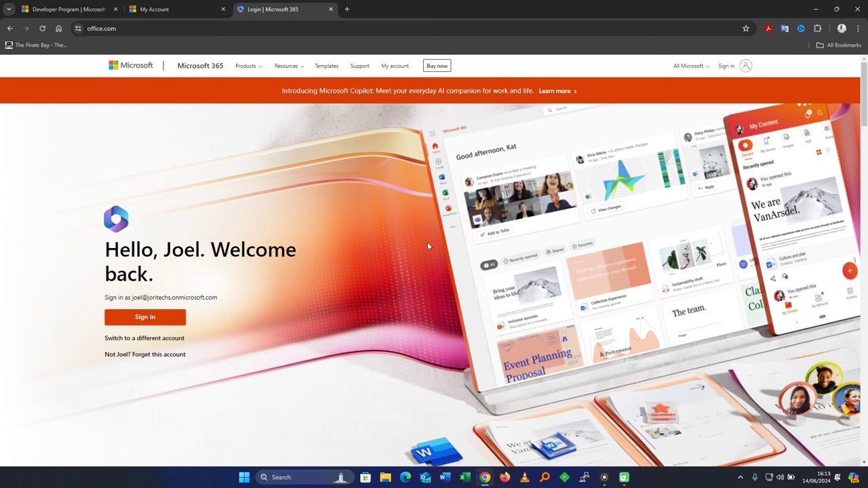
pyautogui.click(728, 66)
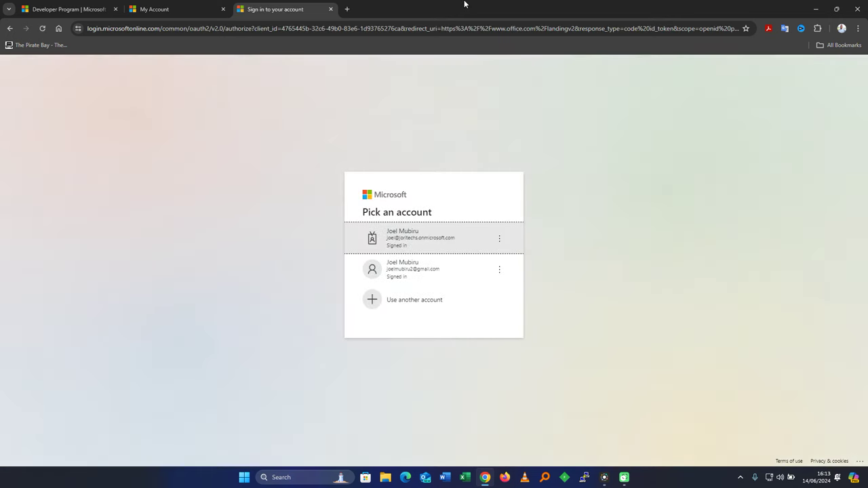
# Choose the work account from Pick an account, then bring up the app install options.
pyautogui.click(431, 241)
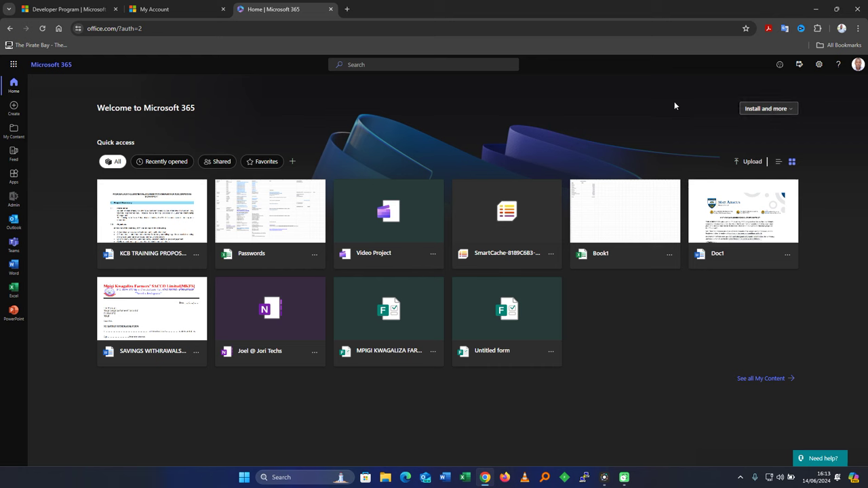
pyautogui.click(790, 113)
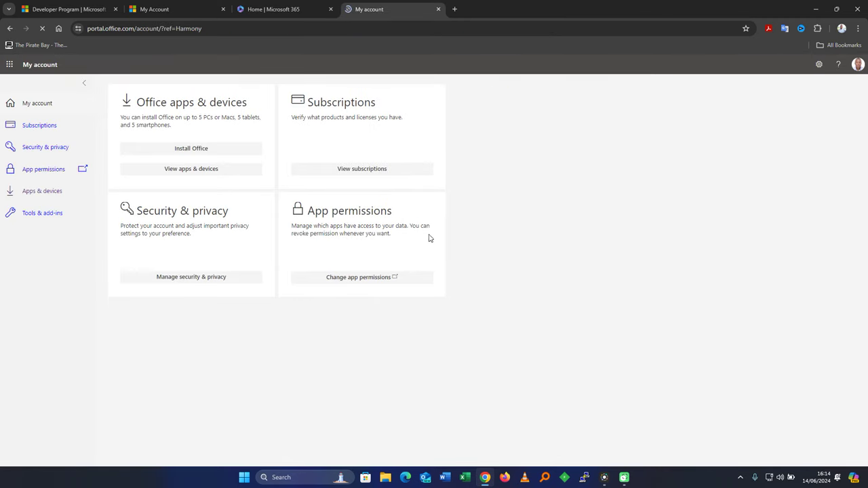
# Download OfficeSetup.exe via Install Office and check its progress in Chrome's downloads panel.
pyautogui.click(205, 150)
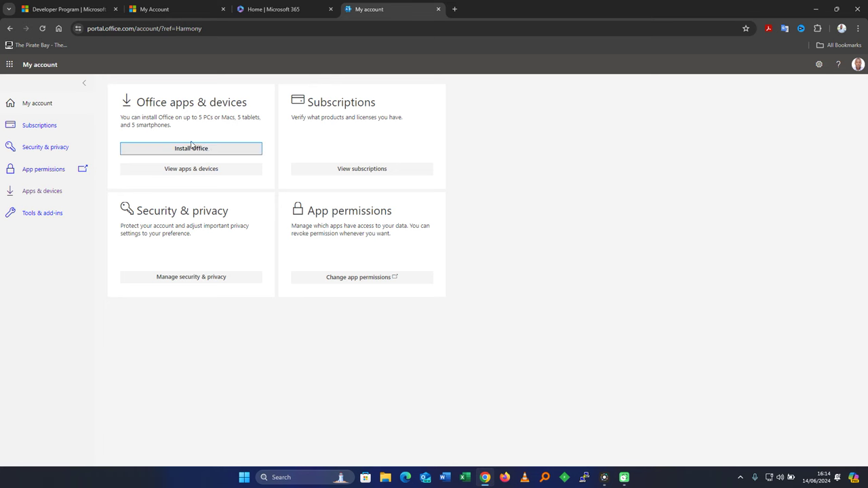
pyautogui.click(194, 147)
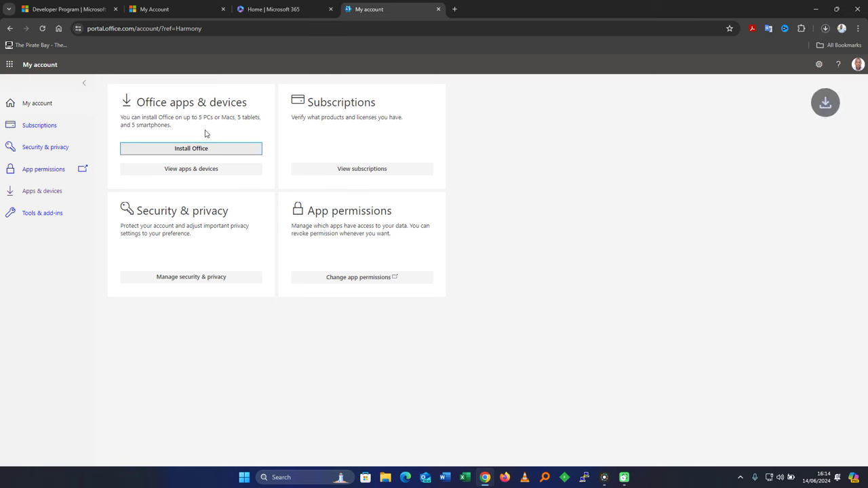
pyautogui.click(825, 32)
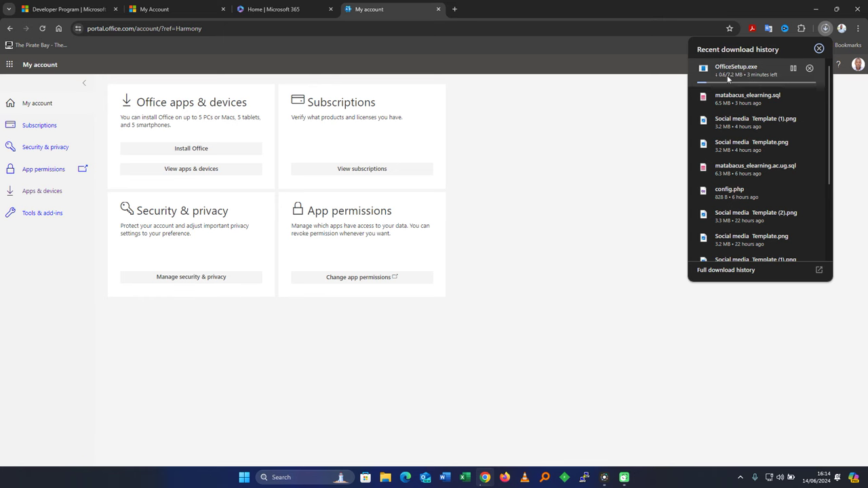
pyautogui.click(526, 125)
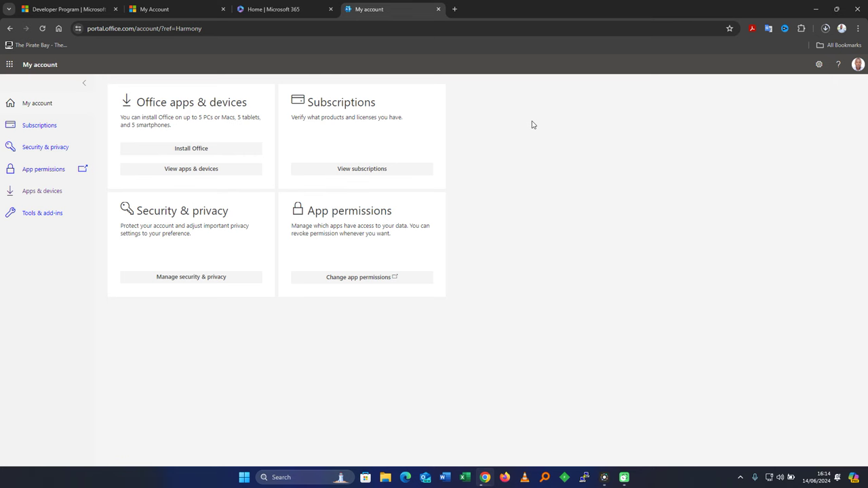
# View subscriptions and scroll through the Microsoft 365 E5 Developer licence's included services.
pyautogui.click(401, 173)
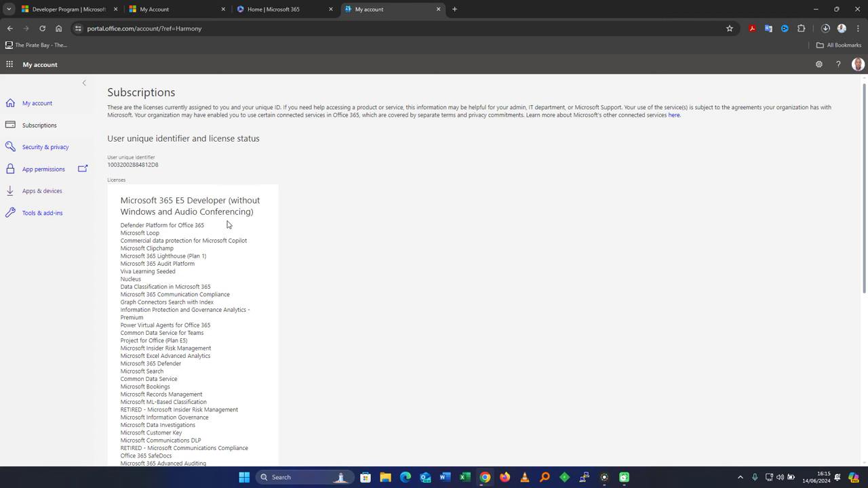
pyautogui.scroll(-3, 268, 306)
pyautogui.scroll(-1, 264, 325)
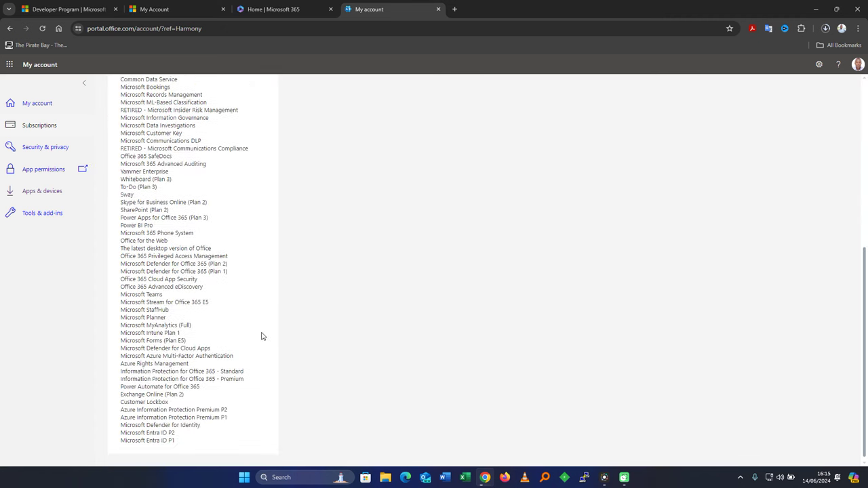
pyautogui.scroll(4, 264, 335)
pyautogui.scroll(1, 263, 337)
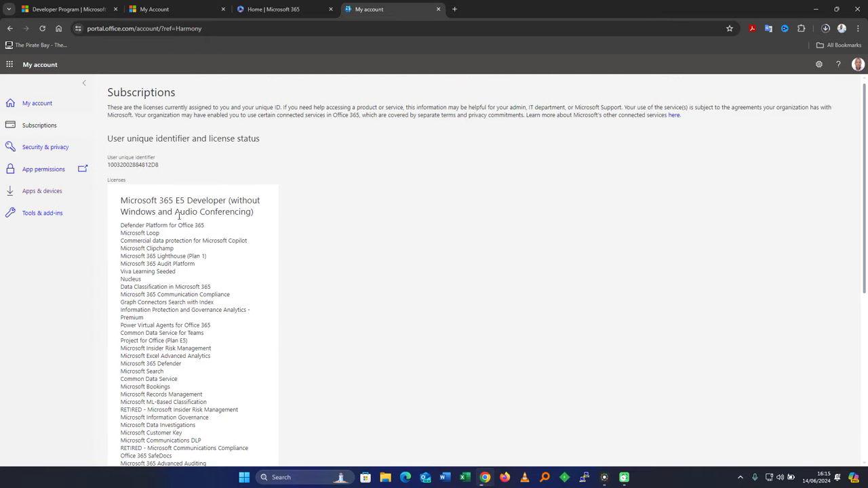
# Launch Word and open its Account page showing Microsoft 365 Apps for enterprise.
pyautogui.click(445, 478)
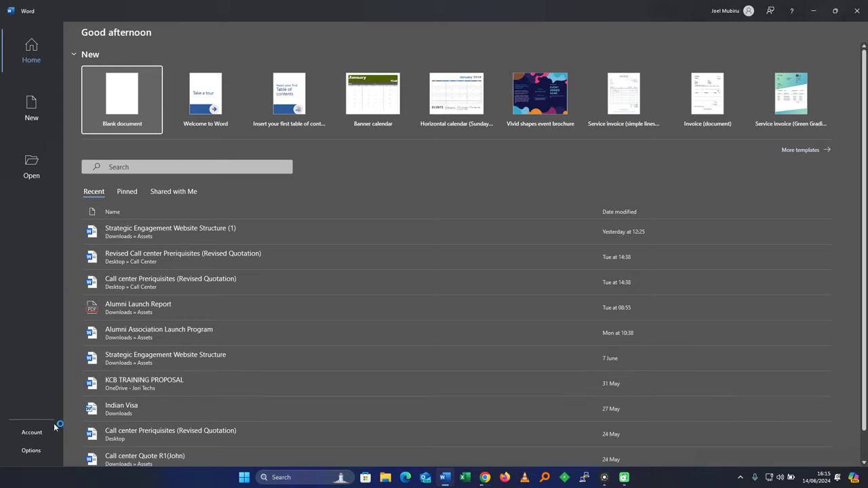
pyautogui.click(32, 432)
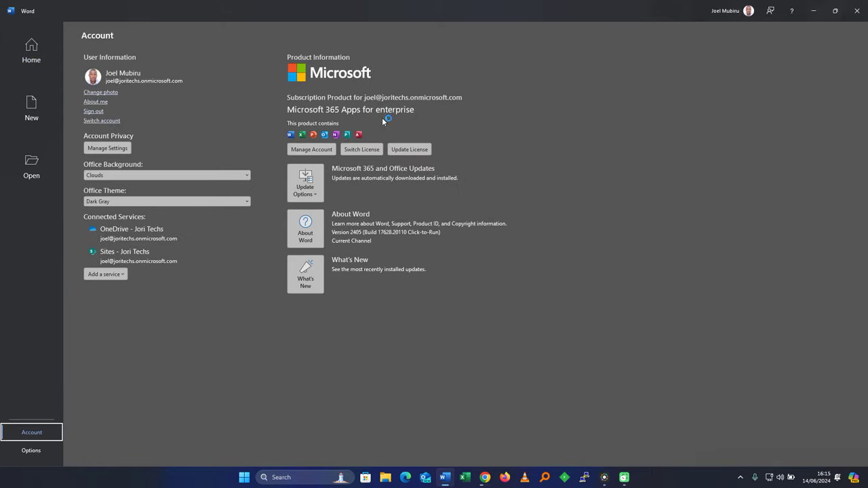